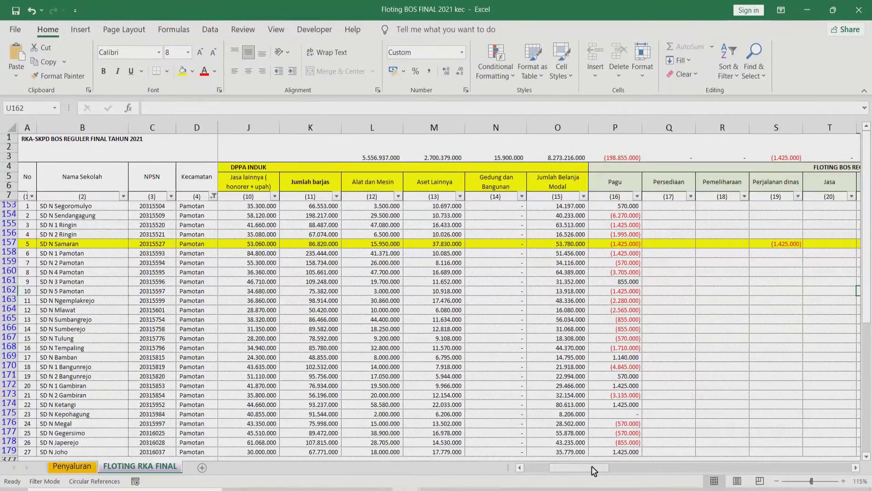
Examine the Pagu adjustments for schools in rows 154 to 161 and the additions and reductions across the FLOTING BOS REGULER FINAL columns
{"action": "mouse_move", "coordinate": [591, 465]}
{"action": "left_mouse_down"}
{"action": "mouse_move", "coordinate": [548, 483]}
{"action": "mouse_move", "coordinate": [600, 477]}
{"action": "left_mouse_up"}
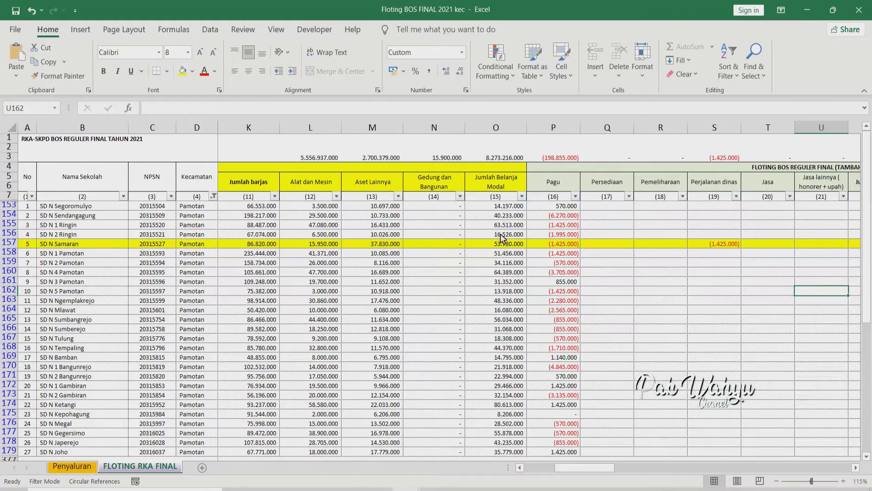
{"action": "left_click_drag", "start_coordinate": [570, 216], "coordinate": [571, 274]}
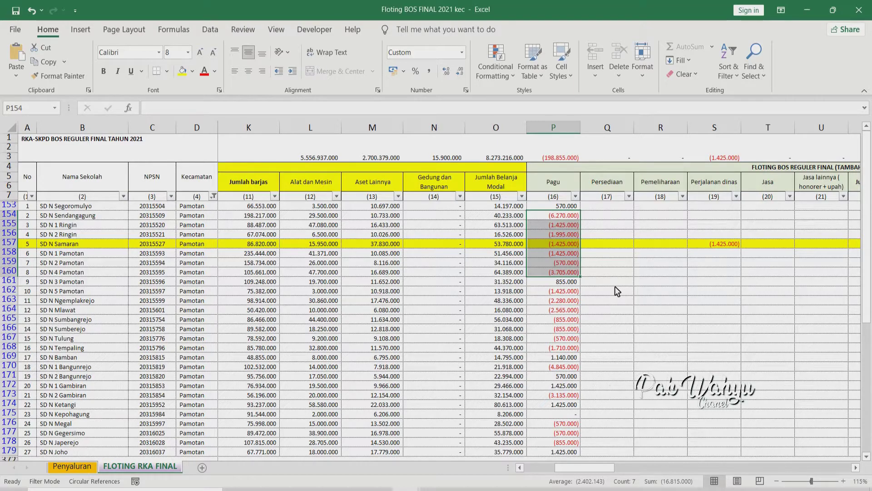
{"action": "left_click", "coordinate": [575, 282]}
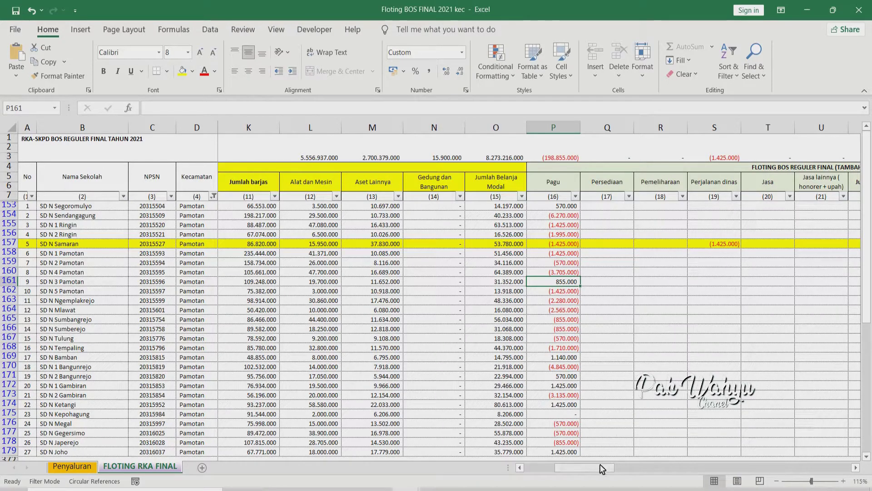
{"action": "left_click_drag", "start_coordinate": [598, 467], "coordinate": [625, 467]}
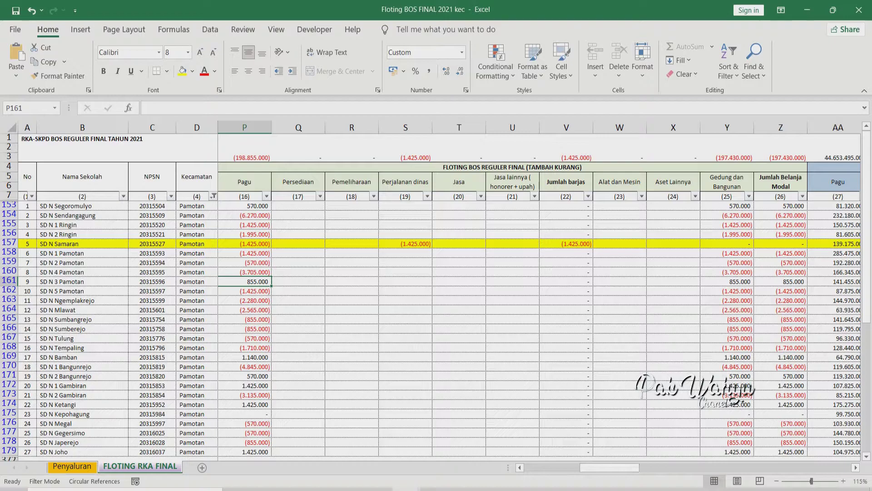
Switch to the Lampiran Rekon BOS 2021 smt I SD1 workbook and review the TW1, TW2 and Lebih (kurang) figures under RINCIAN BOS REGULER
{"action": "mouse_move", "coordinate": [439, 488]}
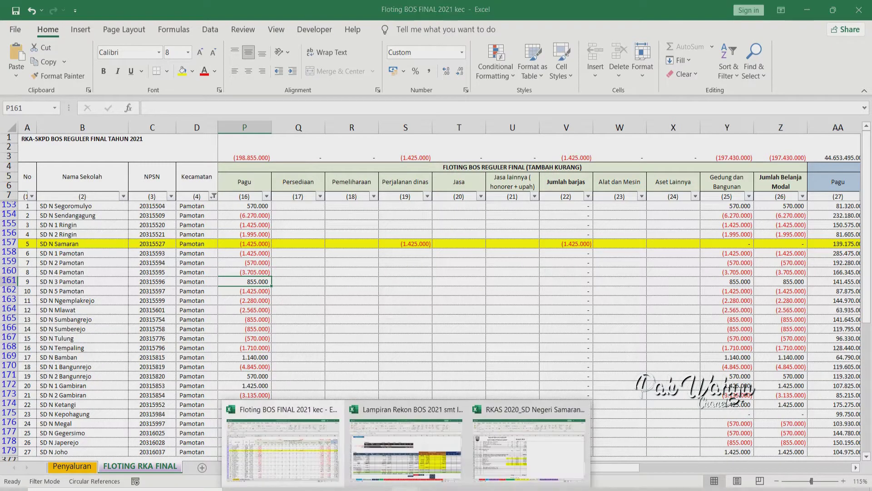
{"action": "left_click", "coordinate": [406, 463]}
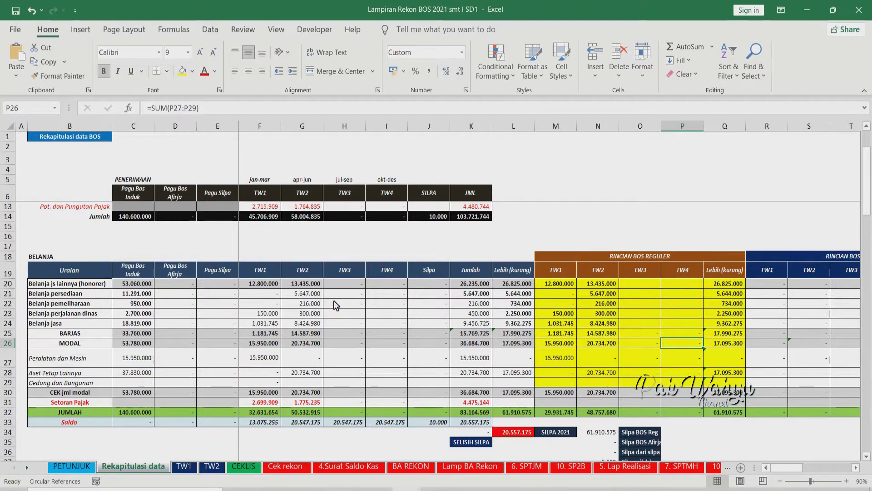
{"action": "left_click", "coordinate": [548, 285]}
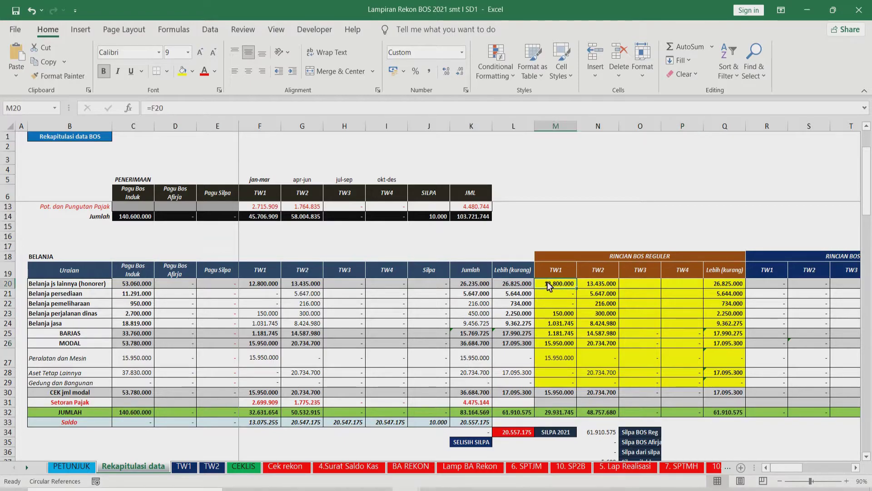
{"action": "left_click_drag", "start_coordinate": [549, 285], "coordinate": [613, 375]}
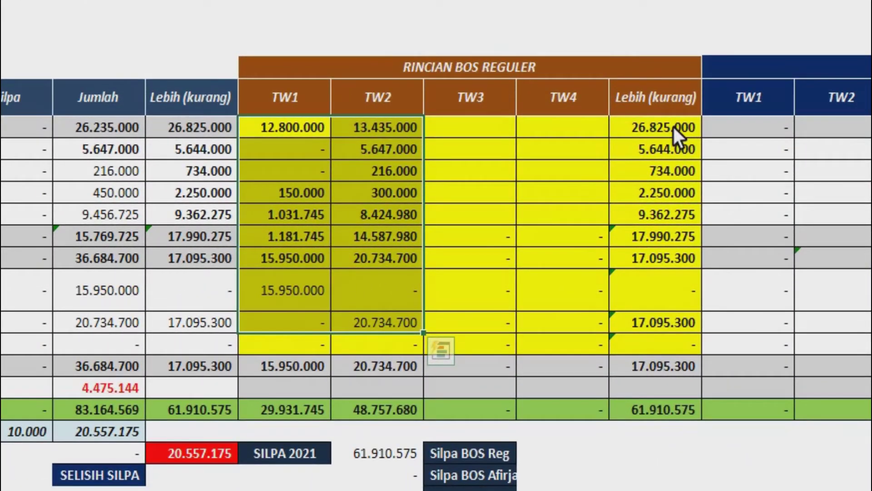
{"action": "left_click_drag", "start_coordinate": [673, 127], "coordinate": [661, 265]}
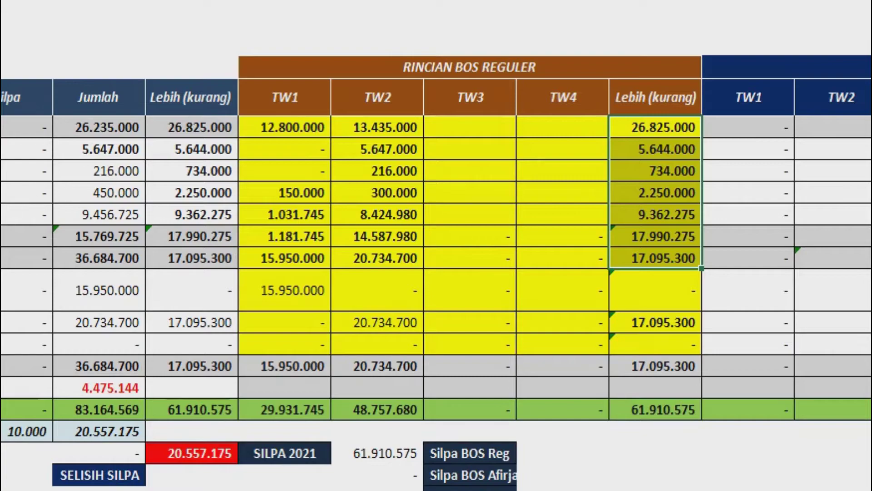
{"action": "left_click", "coordinate": [467, 192]}
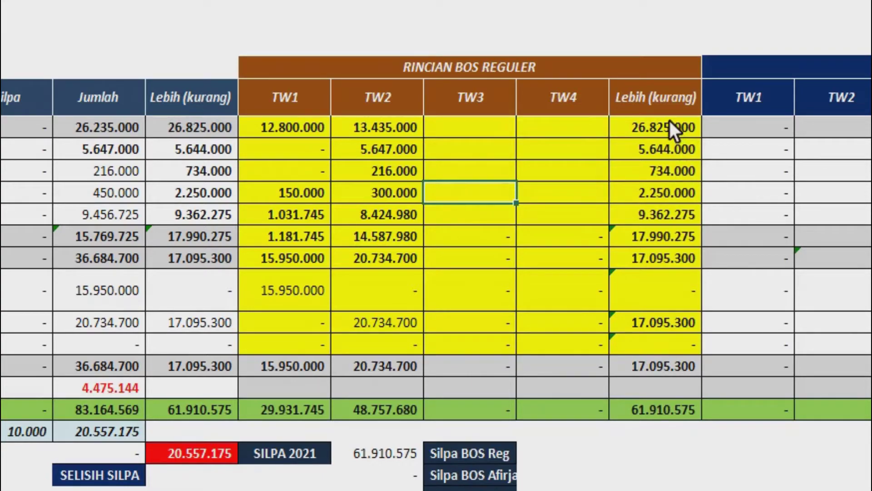
{"action": "left_click_drag", "start_coordinate": [670, 122], "coordinate": [669, 325]}
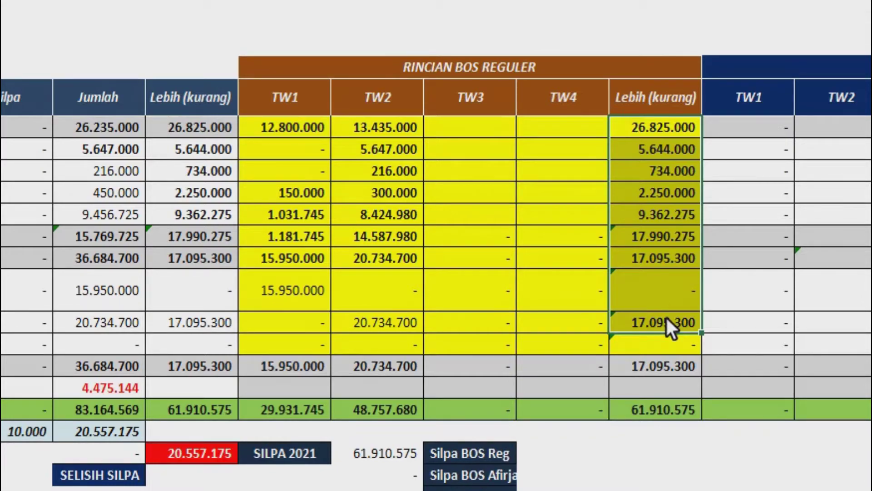
{"action": "left_click_drag", "start_coordinate": [666, 318], "coordinate": [667, 318]}
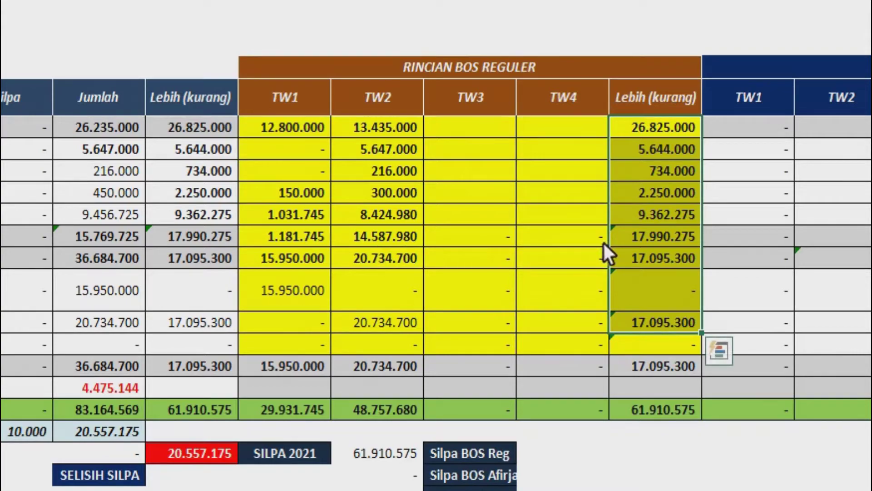
{"action": "left_click", "coordinate": [659, 235]}
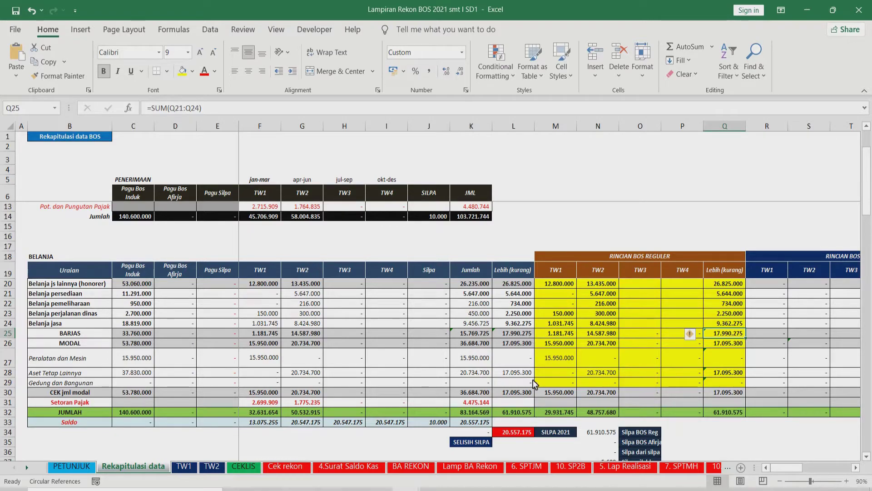
Compare SD N Samaran's Perjalanan dinas adjustment in the Floting BOS FINAL 2021 kec workbook with the Lebih (kurang) balances in the Lampiran Rekon workbook
{"action": "left_click", "coordinate": [406, 489]}
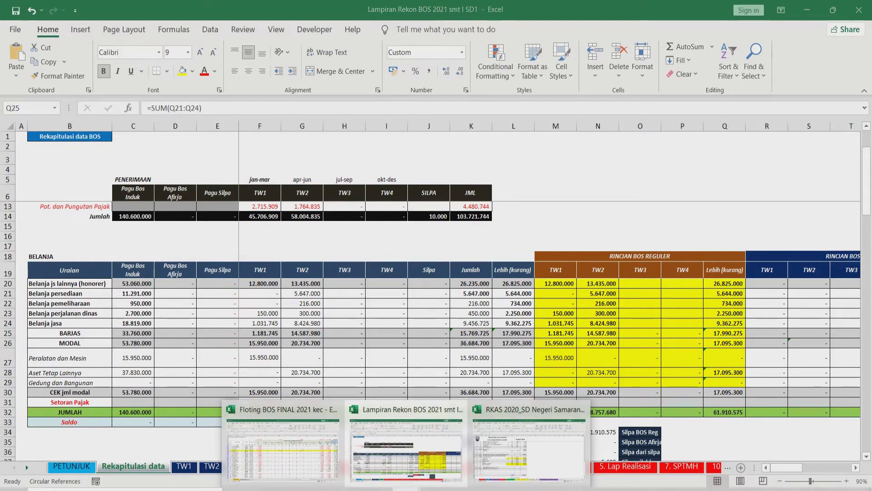
{"action": "left_click", "coordinate": [298, 469]}
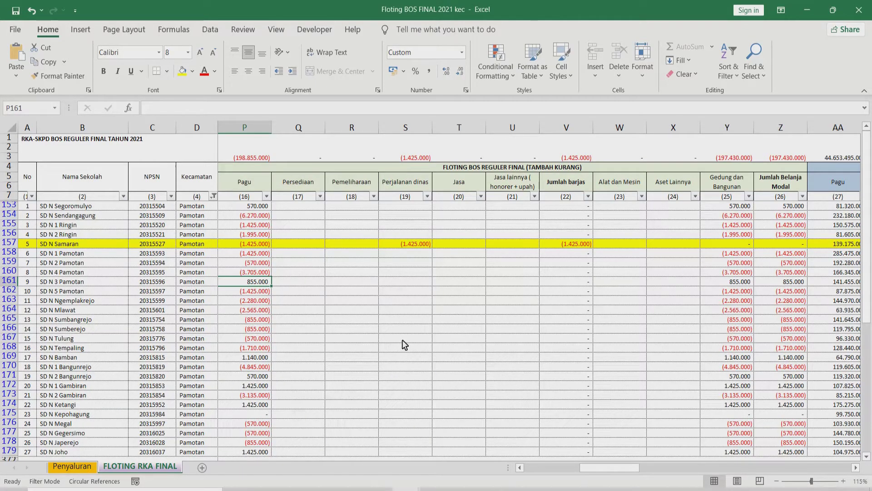
{"action": "left_click", "coordinate": [405, 245]}
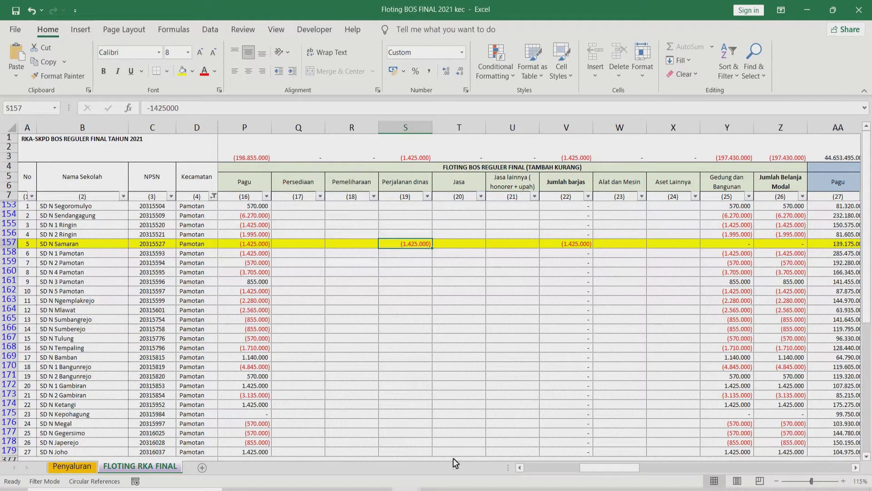
{"action": "mouse_move", "coordinate": [417, 482]}
{"action": "left_click", "coordinate": [439, 457]}
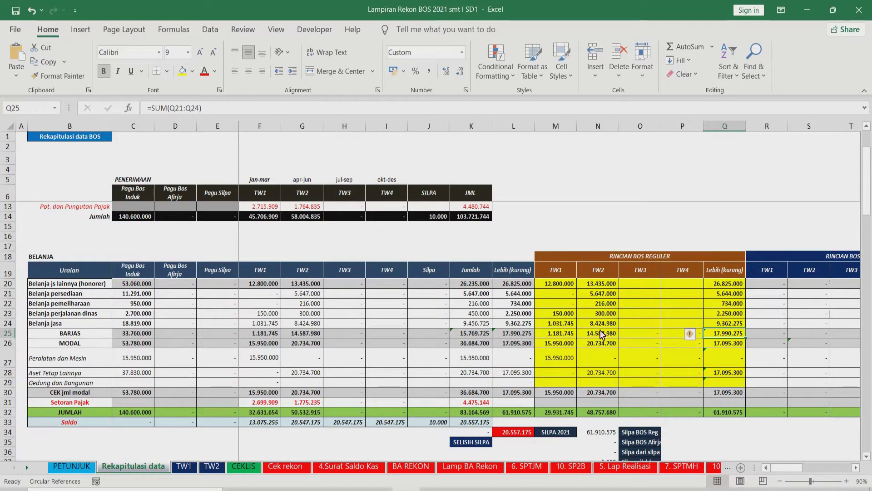
{"action": "left_click", "coordinate": [723, 325]}
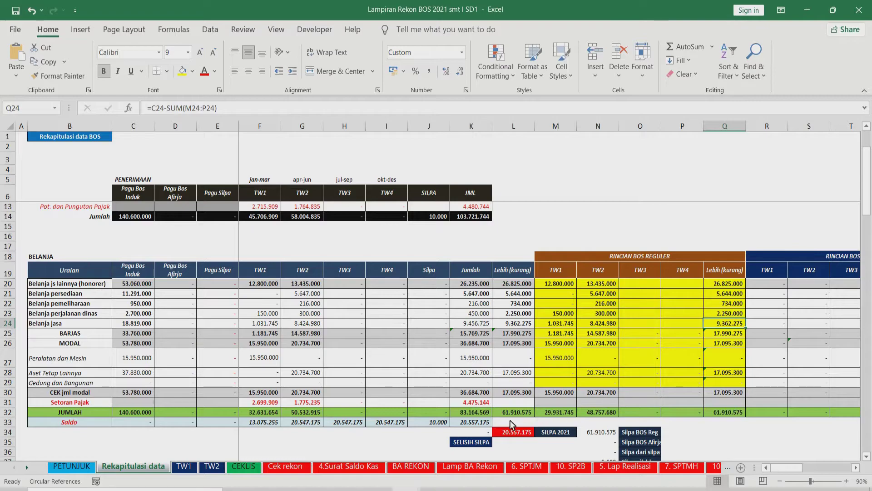
In the Floting BOS FINAL 2021 kec workbook, enter -1425000 as the Perjalanan dinas adjustment for SD N 1 Pamotan
{"action": "mouse_move", "coordinate": [411, 486]}
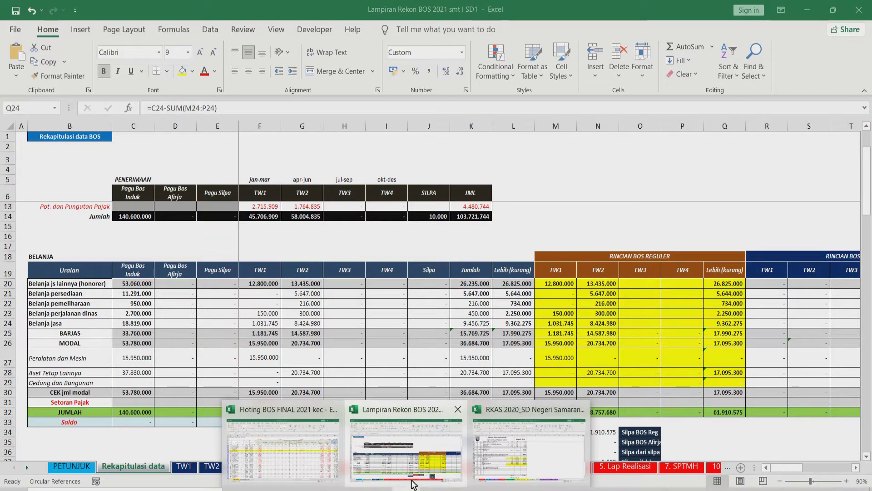
{"action": "left_click", "coordinate": [333, 467]}
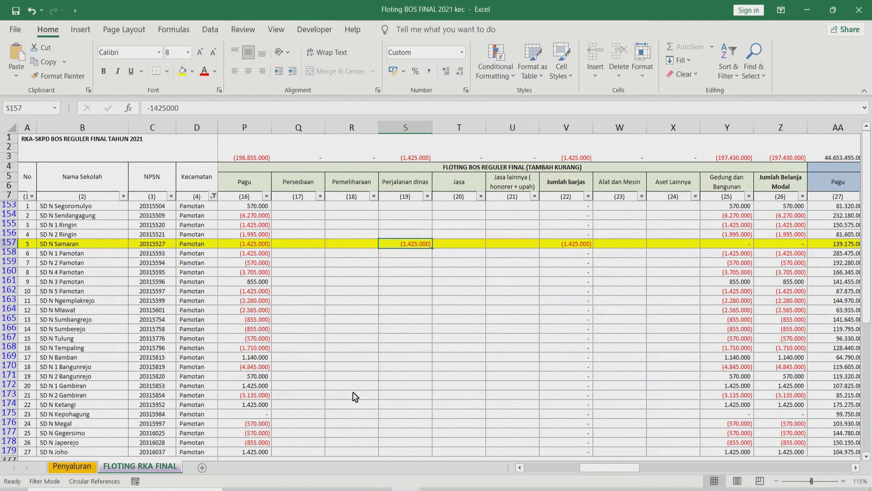
{"action": "left_click", "coordinate": [402, 253]}
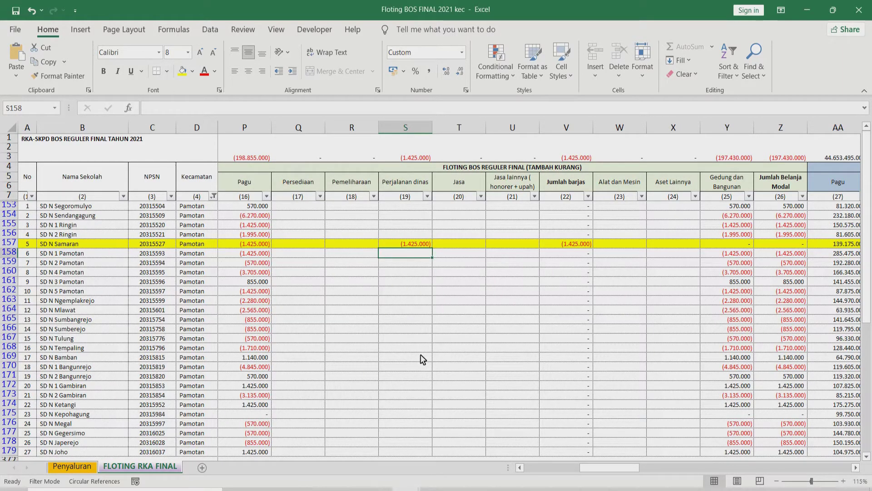
{"action": "type", "text": "1"}
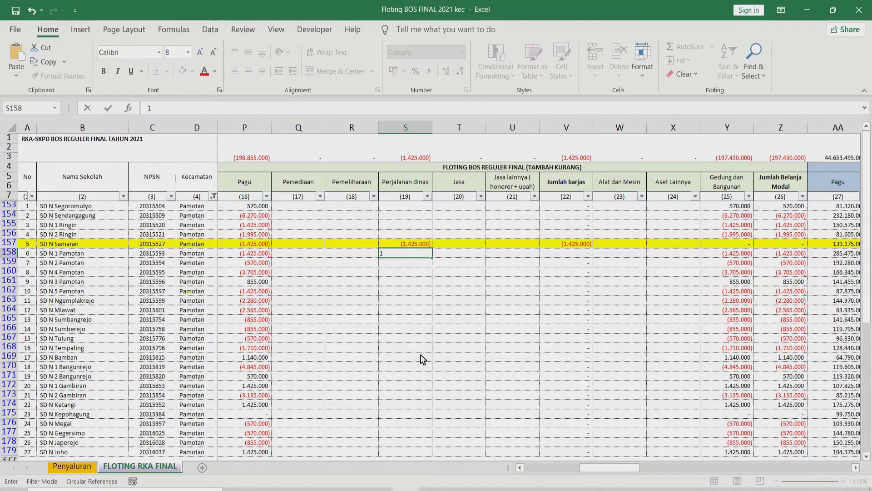
{"action": "type", "text": "1425"}
{"action": "type", "text": "000)"}
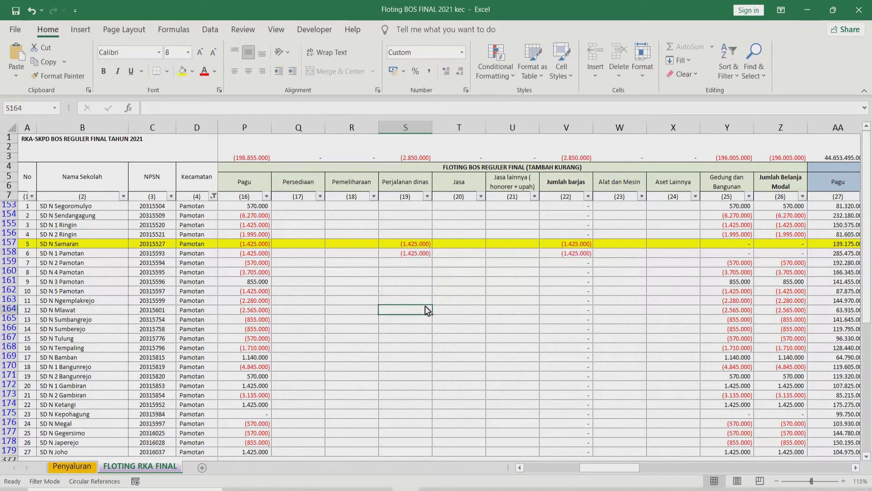
{"action": "left_click", "coordinate": [423, 308]}
Clear the Perjalanan dinas adjustment for SD N 1 Pamotan
{"action": "left_click", "coordinate": [408, 259]}
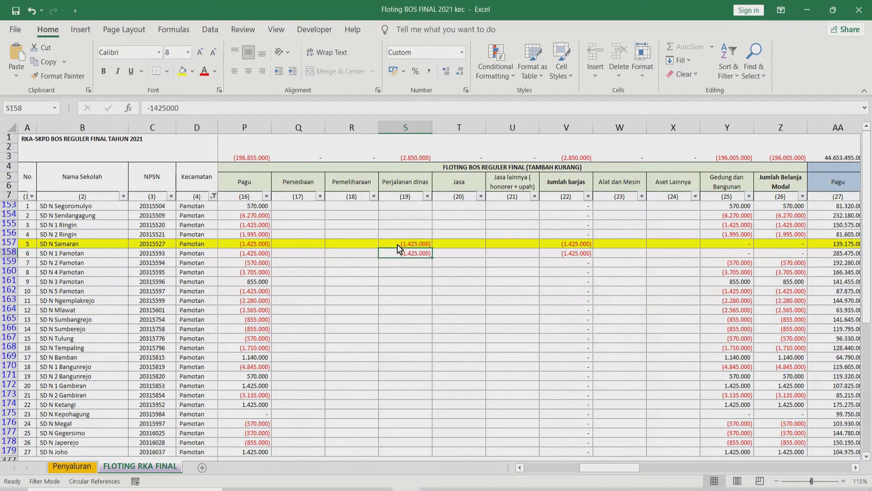
{"action": "key", "text": "Delete"}
{"action": "left_click_drag", "start_coordinate": [518, 432], "coordinate": [538, 425]}
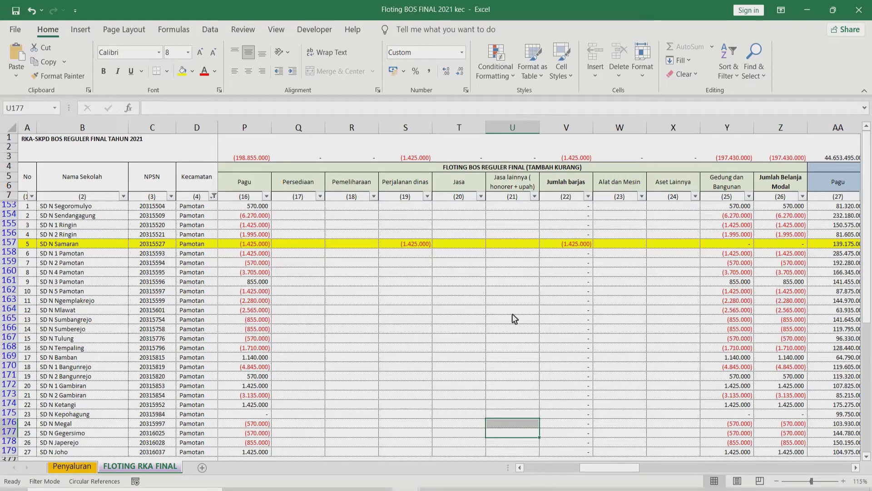
Examine the Gedung dan Bangunan and Perjalanan dinas columns, and the Jumlah barjas formula for SD N Samaran
{"action": "left_click", "coordinate": [735, 273]}
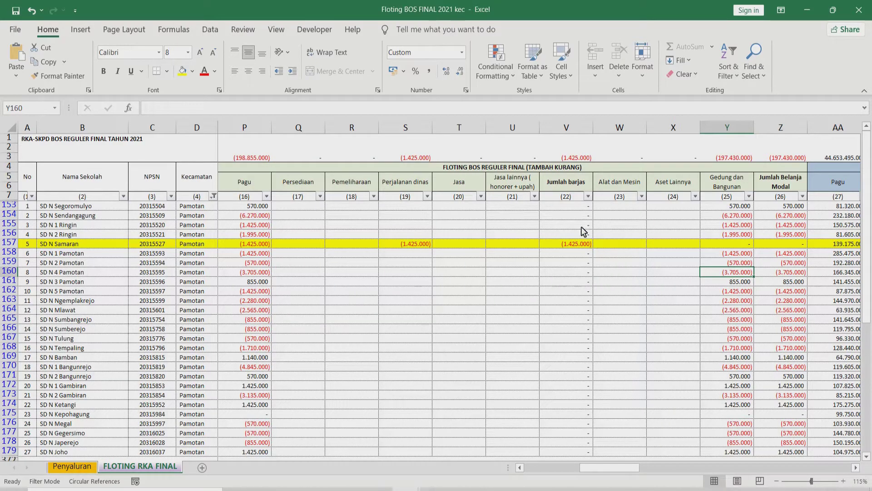
{"action": "left_click", "coordinate": [401, 263]}
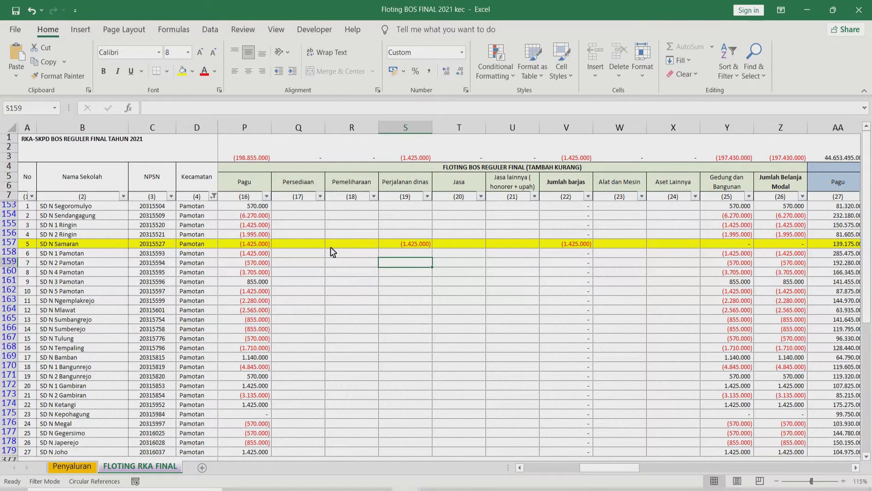
{"action": "left_click_drag", "start_coordinate": [592, 467], "coordinate": [605, 465]}
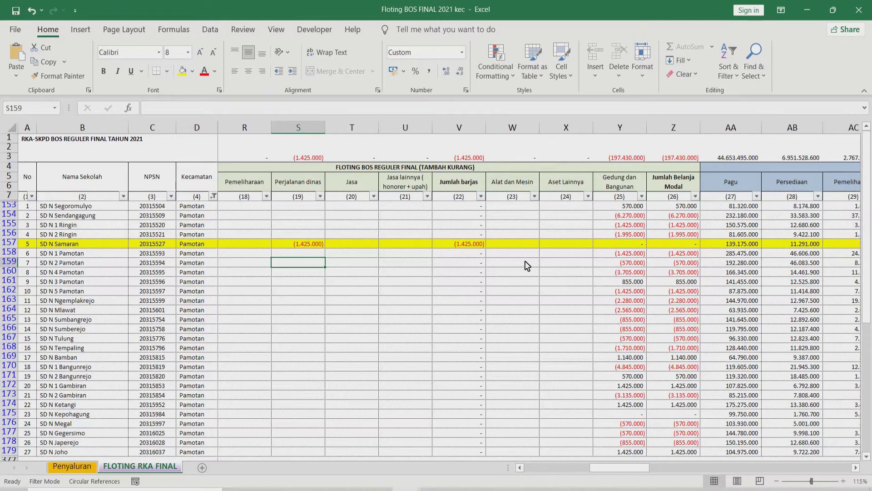
{"action": "left_click", "coordinate": [472, 244]}
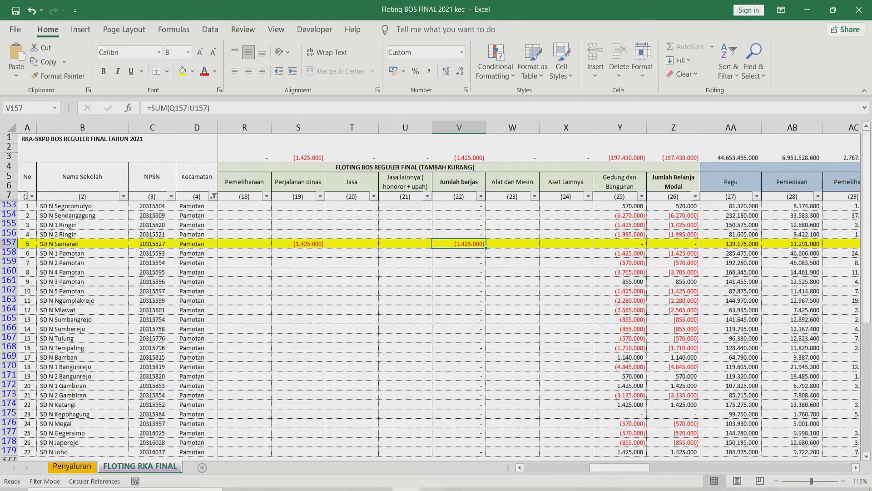
Switch to the RKAS 2020_SD Negeri Samaran_2021 - Final workbook and review item quantities and unit prices in rows 105 to 110 of RKA-SKPD
{"action": "mouse_move", "coordinate": [404, 490]}
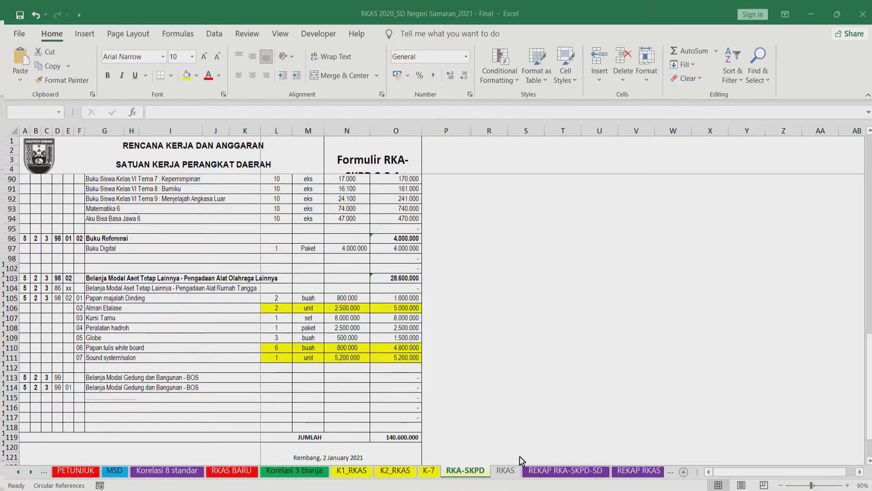
{"action": "left_click", "coordinate": [519, 456]}
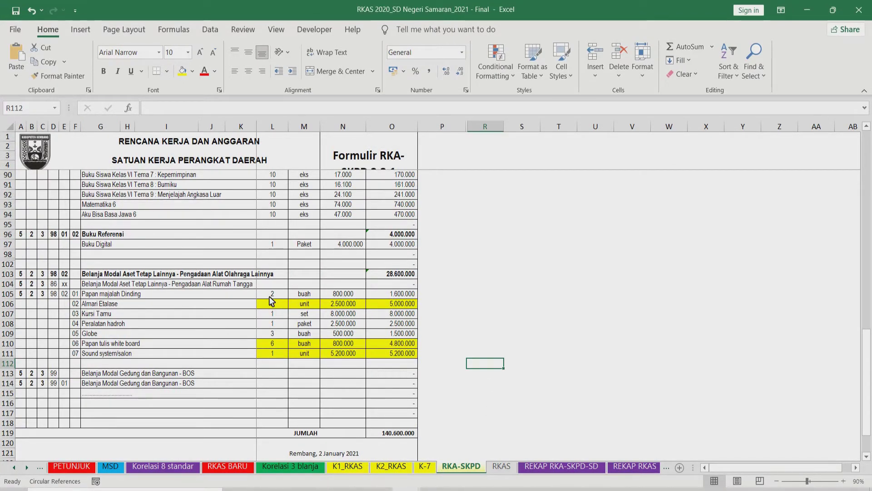
{"action": "left_click_drag", "start_coordinate": [272, 294], "coordinate": [395, 348]}
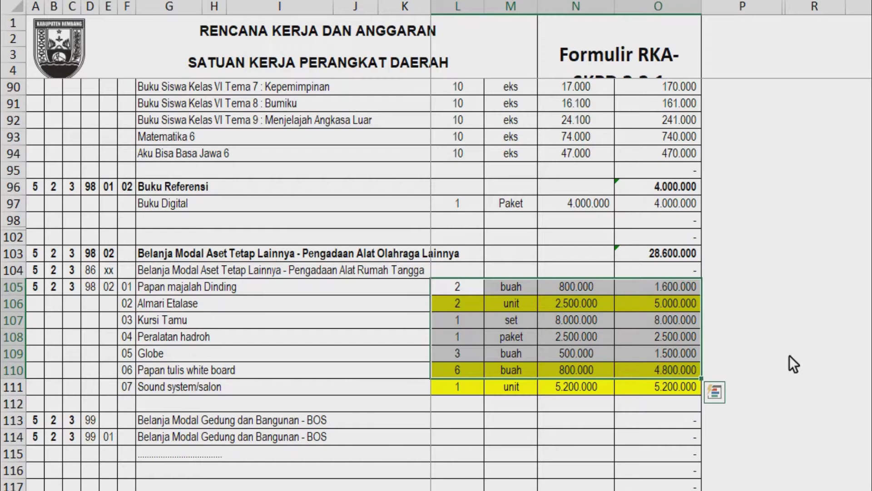
{"action": "left_click", "coordinate": [789, 356]}
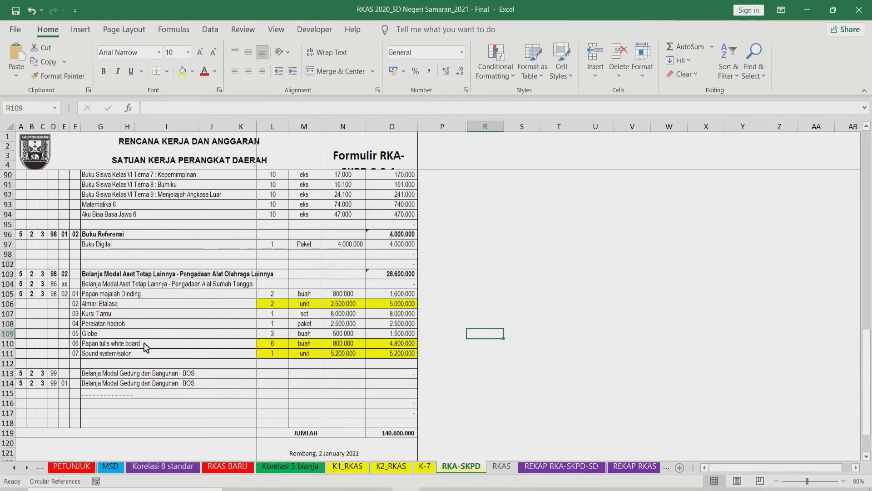
{"action": "left_click", "coordinate": [280, 337]}
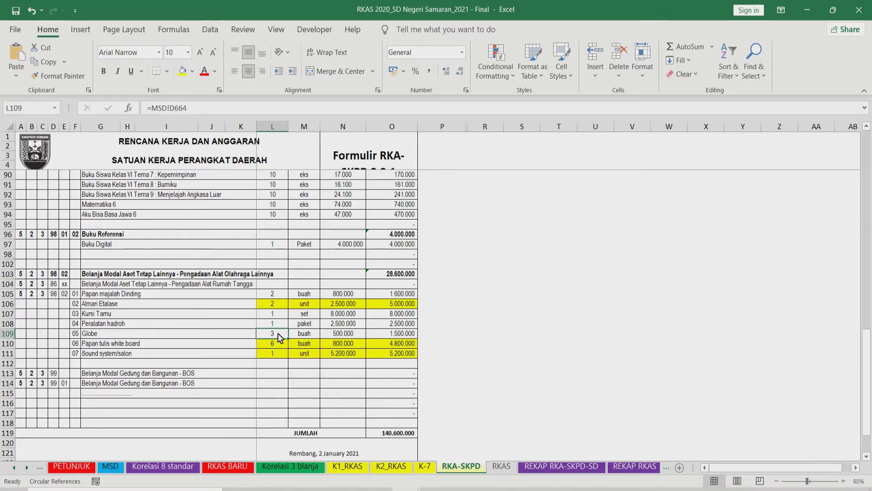
{"action": "left_click", "coordinate": [349, 335]}
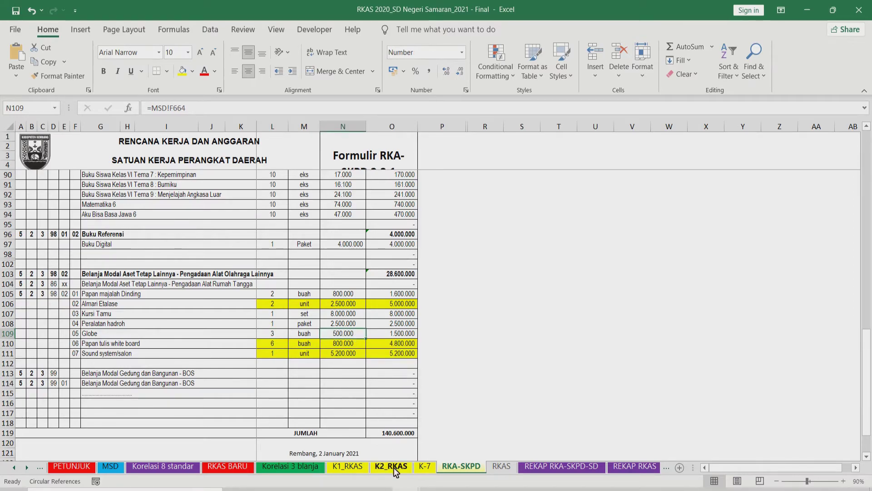
Review the quantities, units, unit prices and amounts of Kursi Tamu, Peralatan hadroh and Globe in the RKA-SKPD sheet
{"action": "mouse_move", "coordinate": [406, 490]}
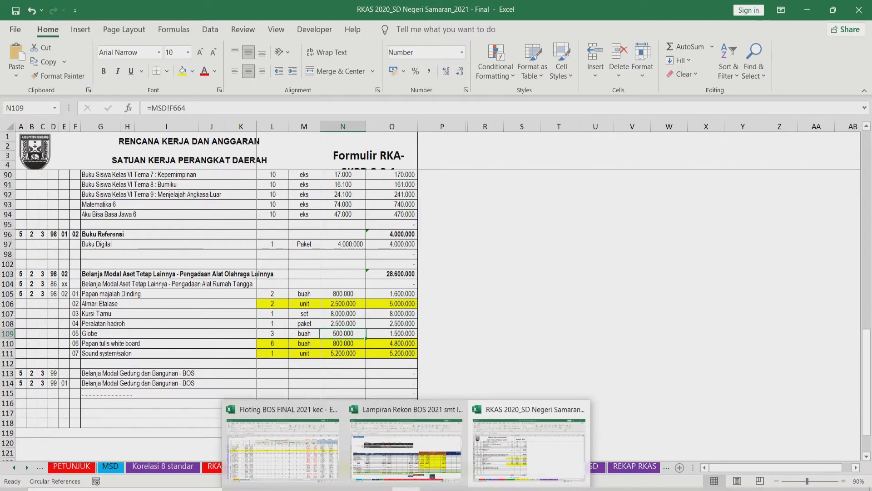
{"action": "left_click", "coordinate": [323, 458]}
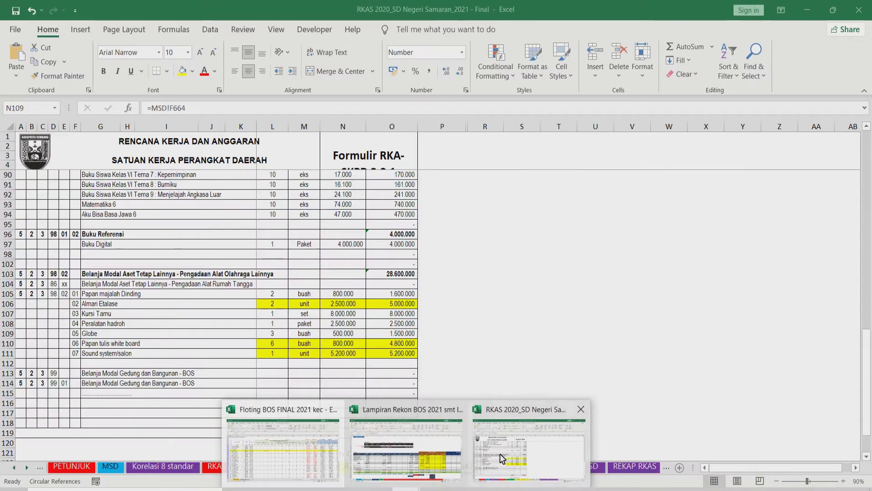
{"action": "left_click", "coordinate": [501, 457]}
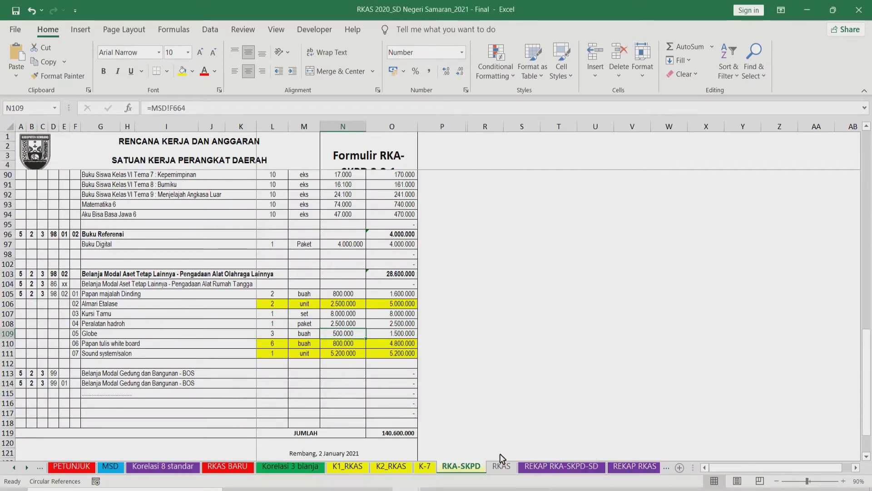
{"action": "left_click", "coordinate": [274, 315]}
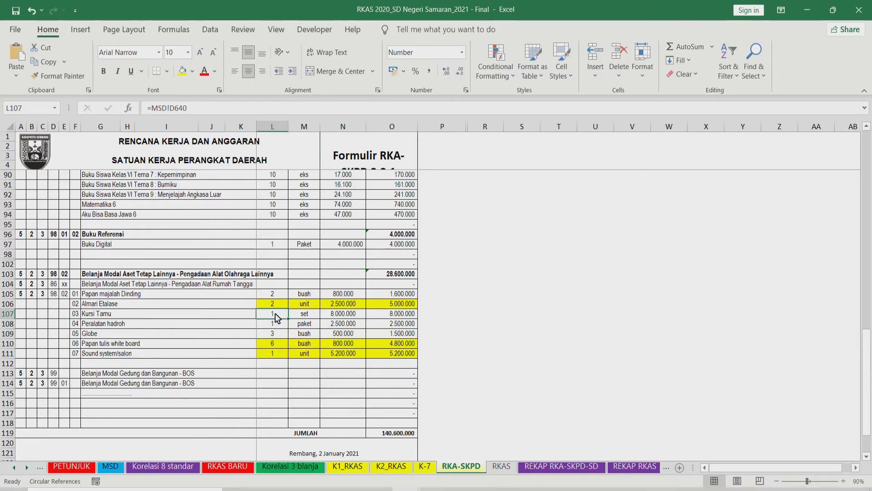
{"action": "left_click_drag", "start_coordinate": [285, 312], "coordinate": [381, 316]}
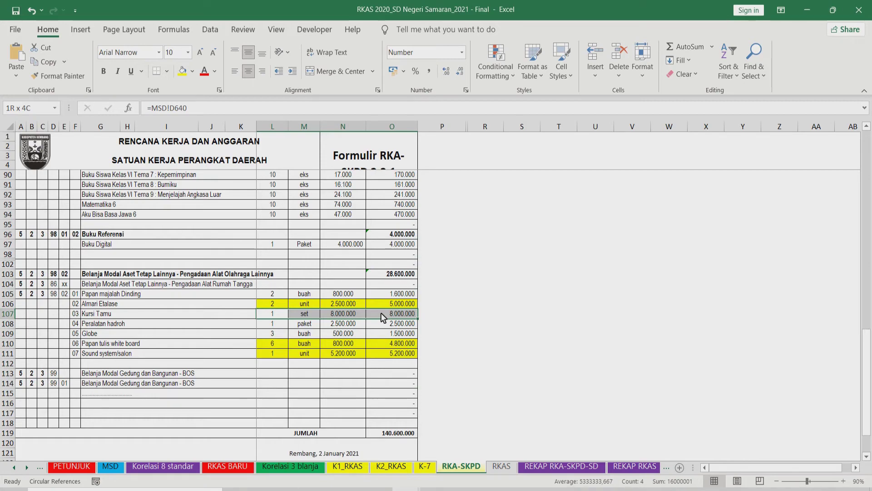
{"action": "left_click_drag", "start_coordinate": [382, 318], "coordinate": [384, 337]}
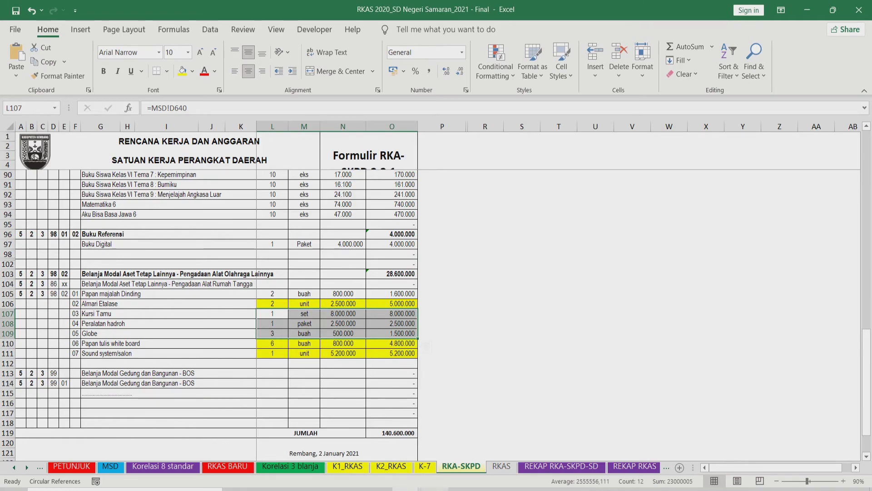
Switch to the Floting BOS FINAL 2021 kec workbook and examine the adjustment columns through Alat Mesin 3 for the Pamotan schools
{"action": "mouse_move", "coordinate": [446, 485]}
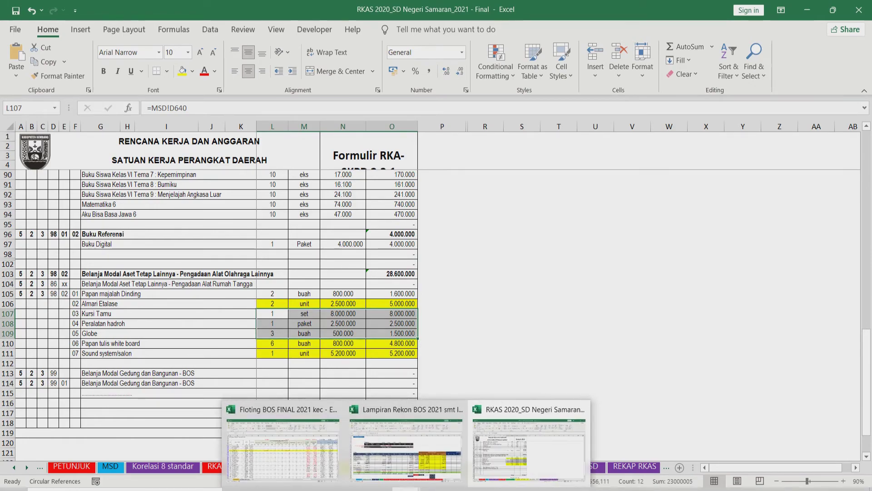
{"action": "left_click", "coordinate": [309, 452]}
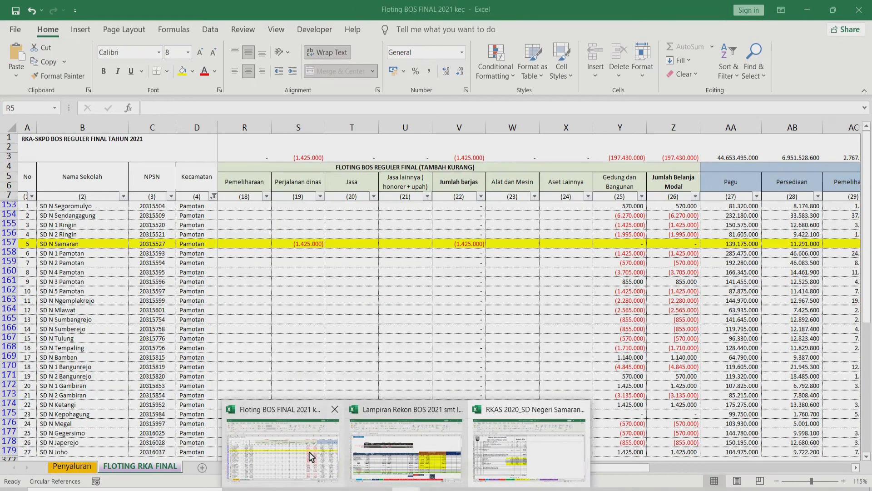
{"action": "left_click", "coordinate": [452, 321]}
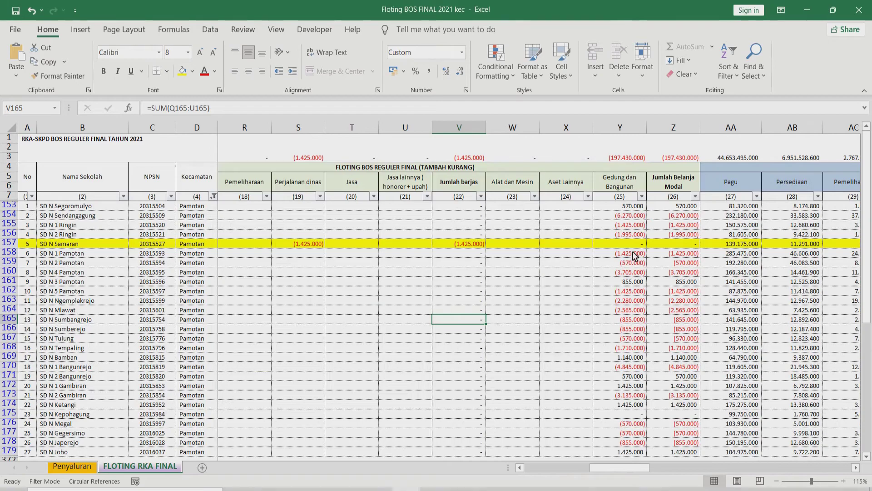
{"action": "left_click_drag", "start_coordinate": [602, 468], "coordinate": [713, 485]}
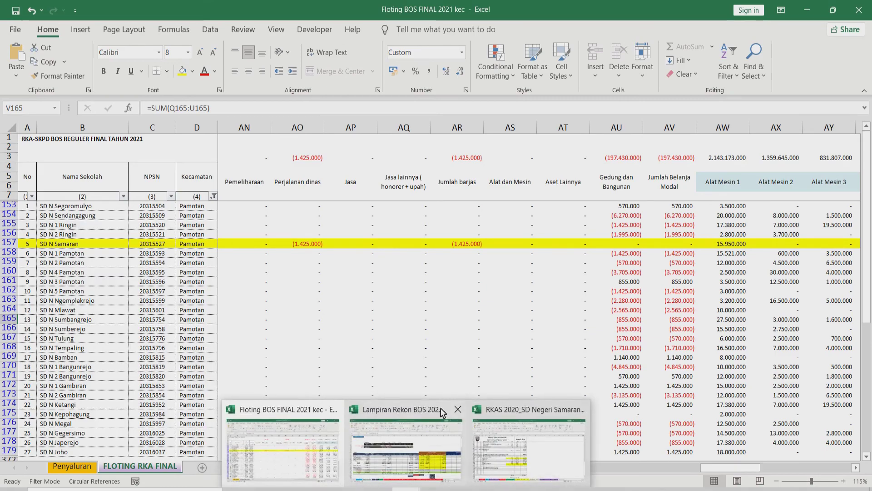
{"action": "left_click", "coordinate": [434, 462]}
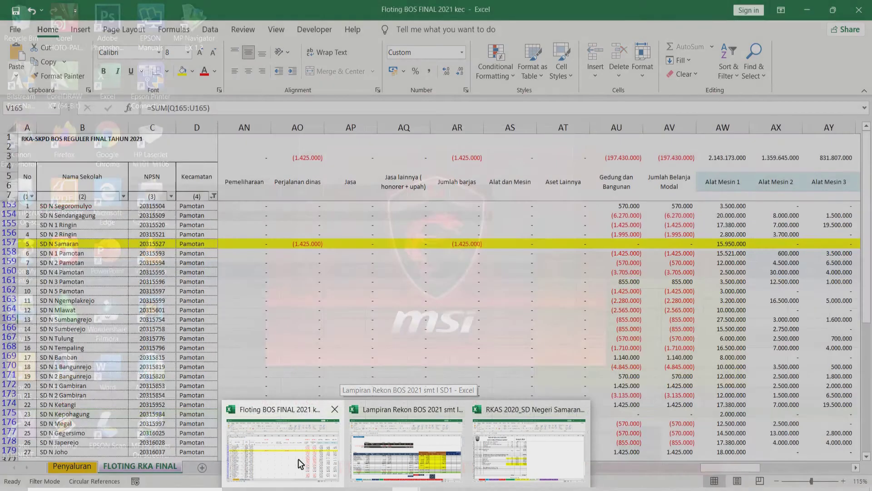
{"action": "left_click", "coordinate": [298, 459]}
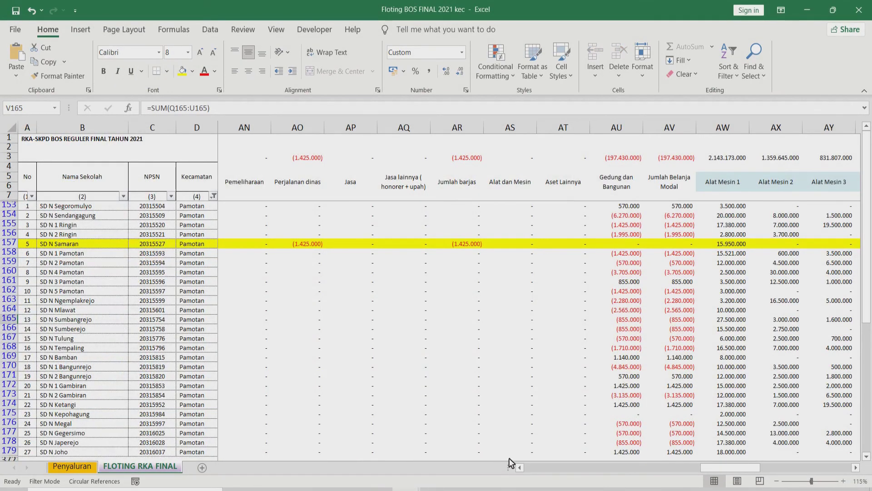